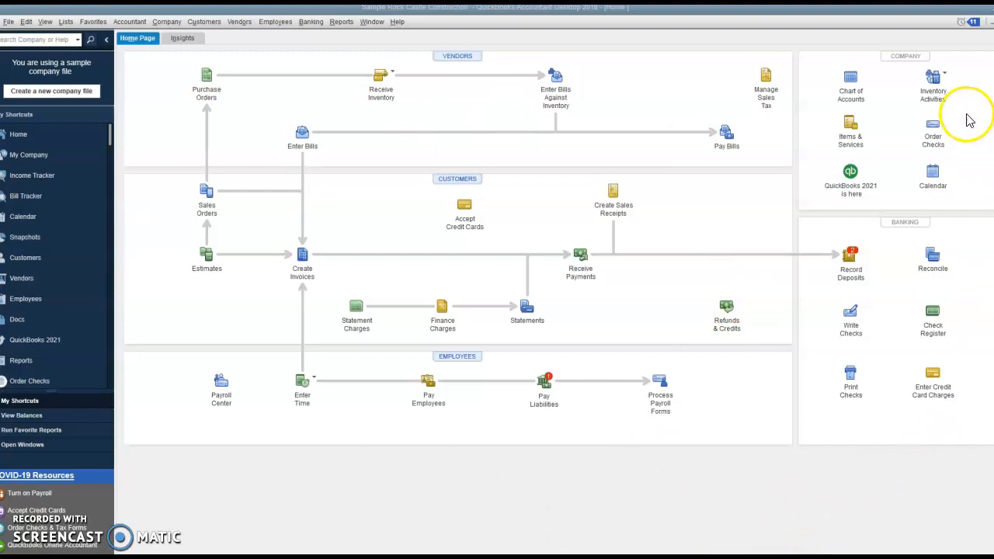
Check the Cabinet Pulls quantity in the item list, and open the Adjust Quantity/Value on Hand form.
{"action": "left_click", "coordinate": [849, 127]}
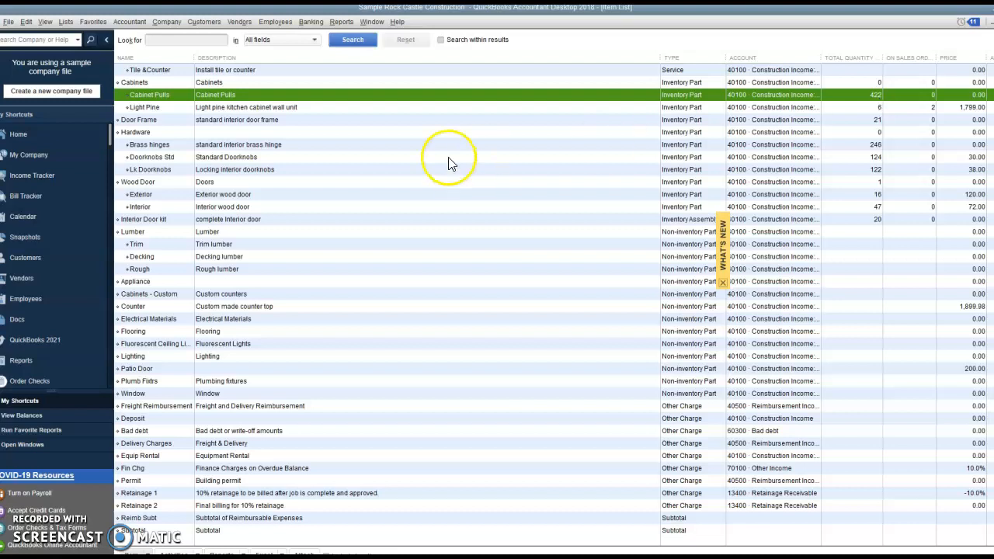
{"action": "left_click", "coordinate": [17, 137]}
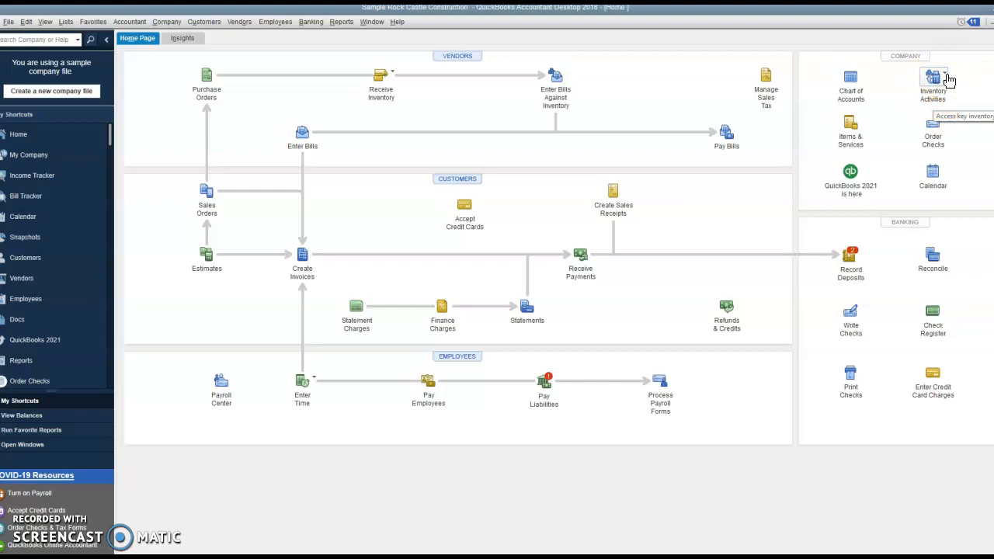
{"action": "left_click", "coordinate": [947, 78]}
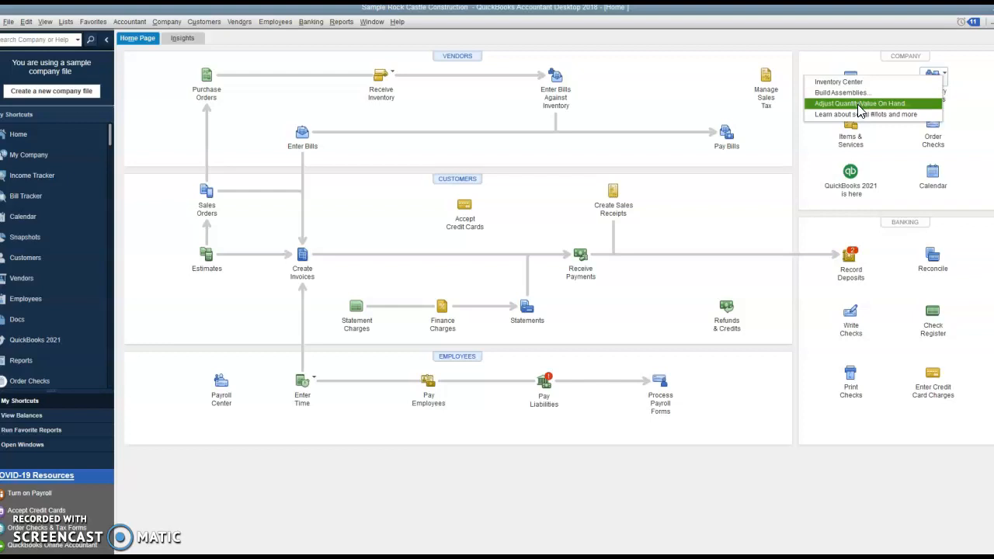
{"action": "left_click", "coordinate": [860, 104]}
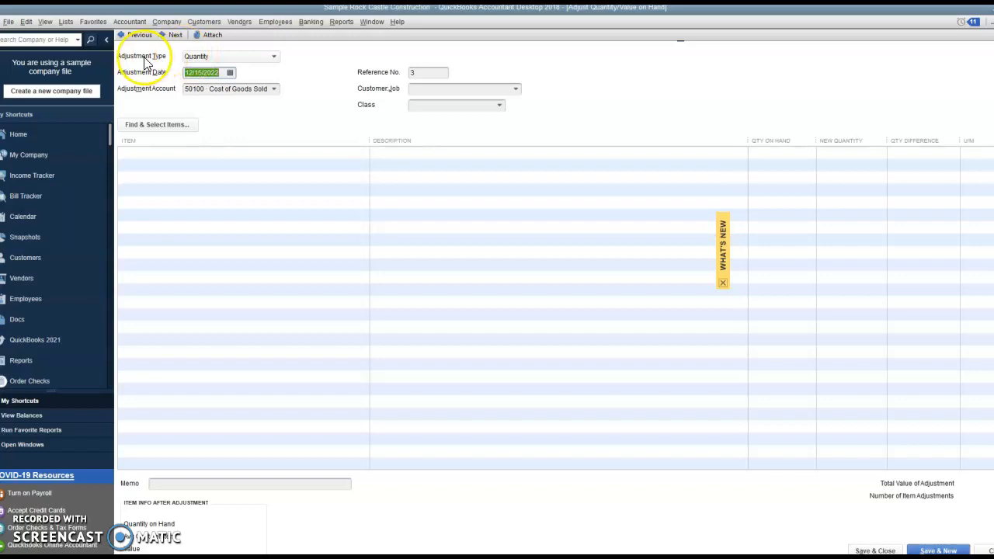
Try the Total Value and the Quantity and Total Value adjustment types, and set the adjustment type back to Quantity.
{"action": "left_click", "coordinate": [277, 59]}
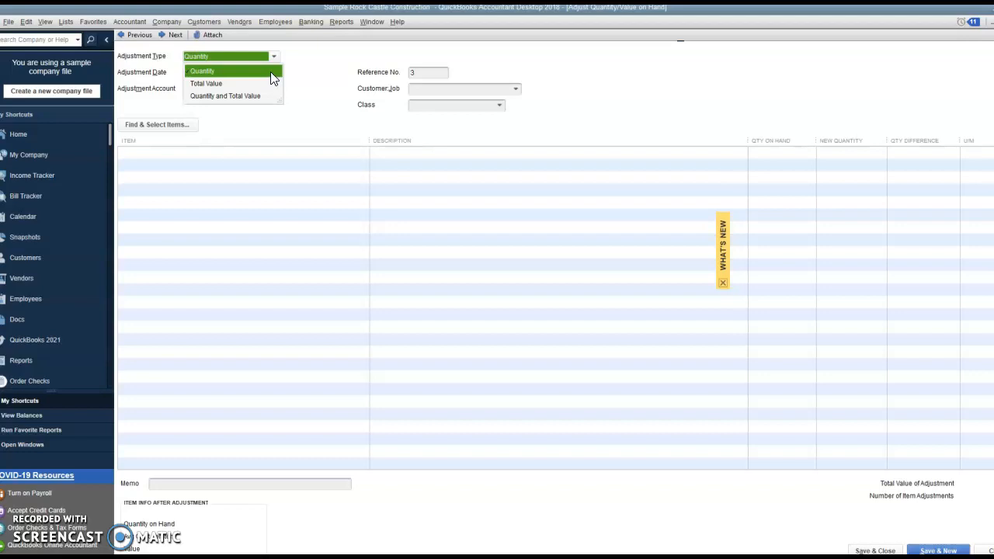
{"action": "left_click", "coordinate": [208, 83]}
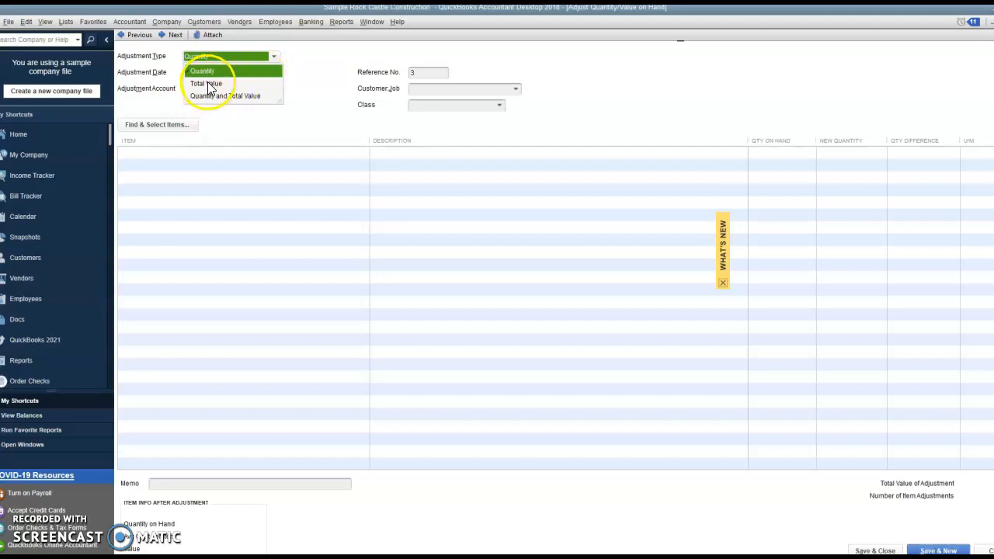
{"action": "left_click", "coordinate": [275, 58]}
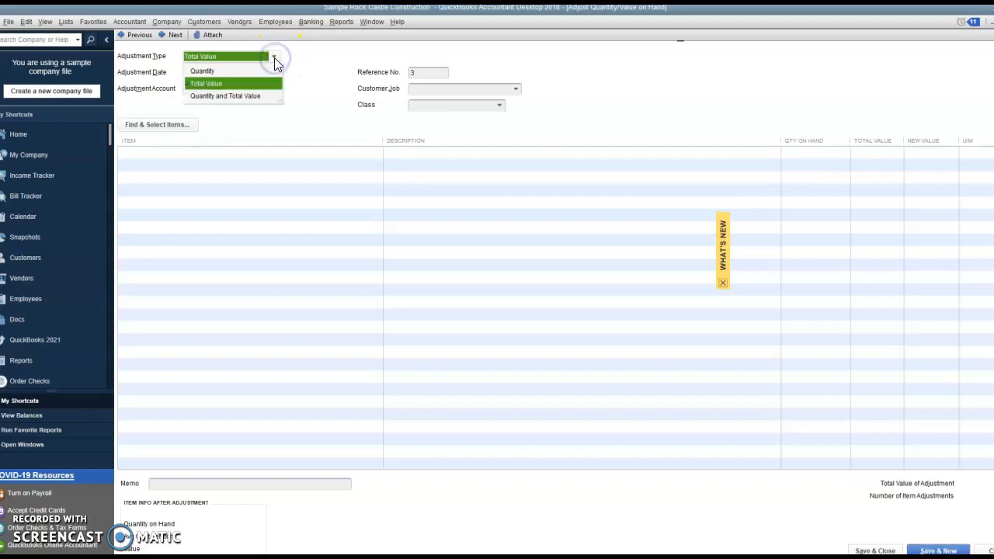
{"action": "left_click", "coordinate": [260, 100]}
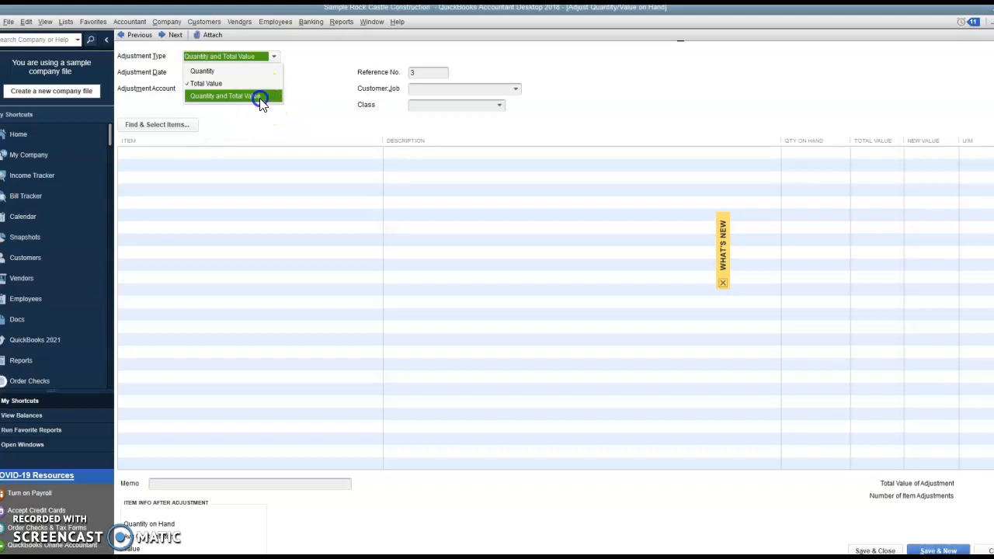
{"action": "left_click", "coordinate": [275, 59]}
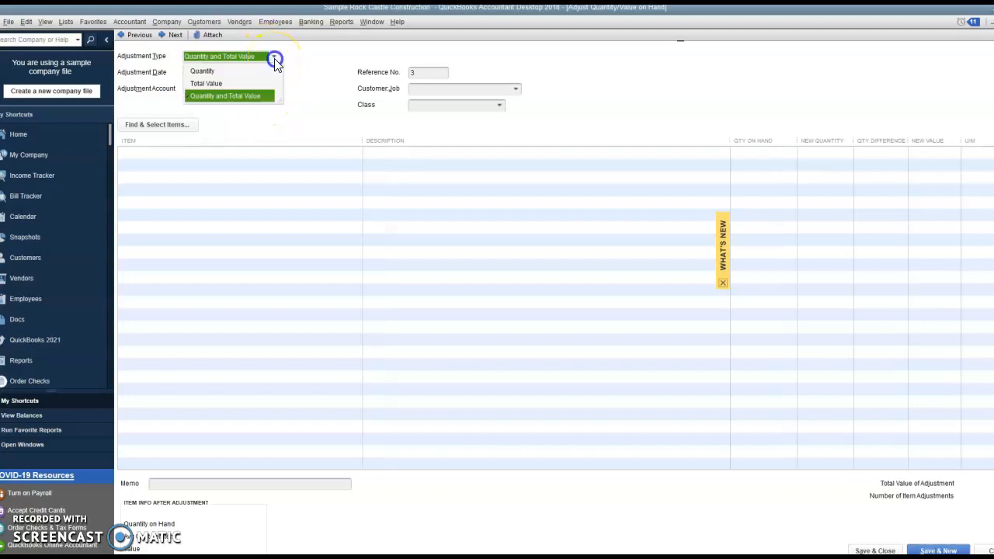
{"action": "left_click", "coordinate": [202, 72]}
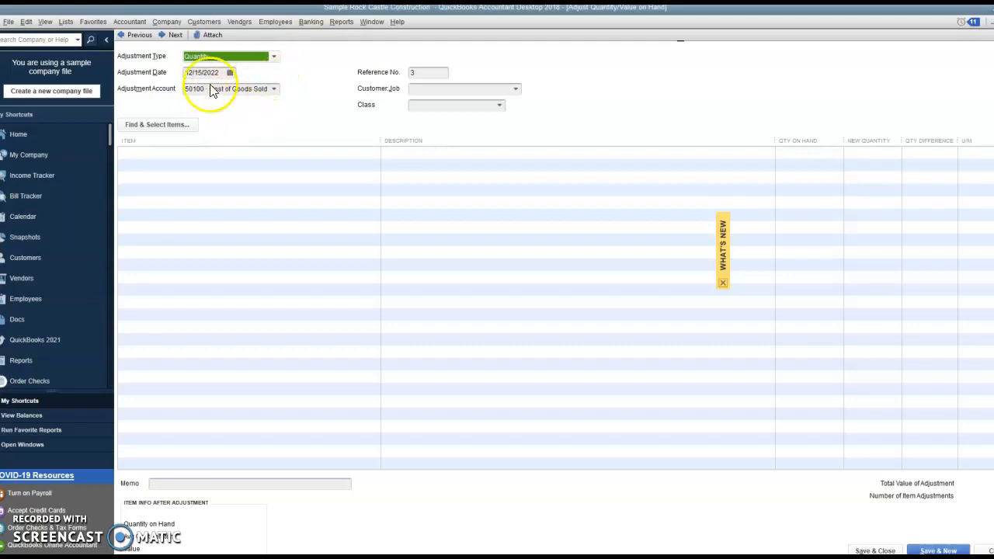
Choose 50100 · Cost of Goods Sold as the adjustment account, and look at the available classes without assigning one.
{"action": "left_click", "coordinate": [274, 90]}
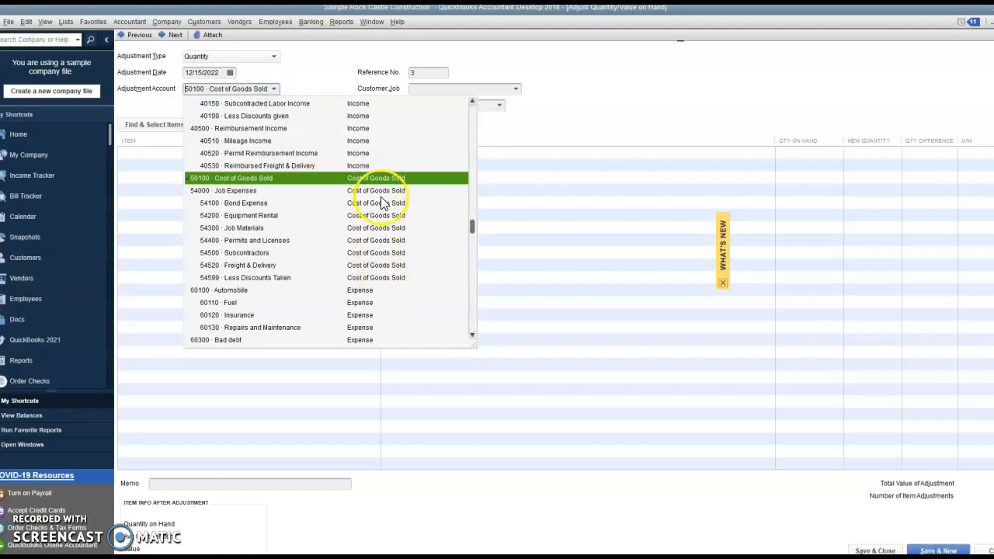
{"action": "left_click", "coordinate": [244, 178]}
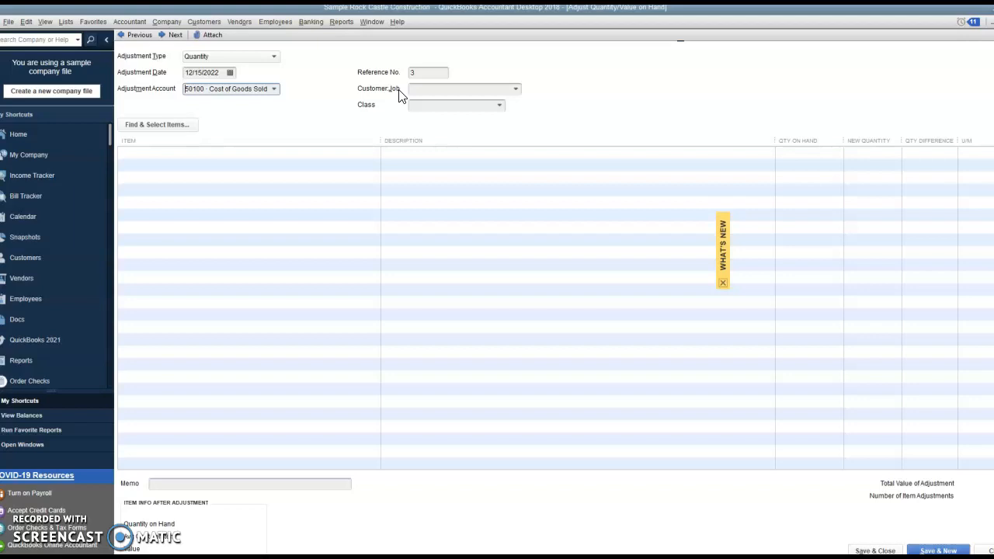
{"action": "left_click", "coordinate": [500, 106]}
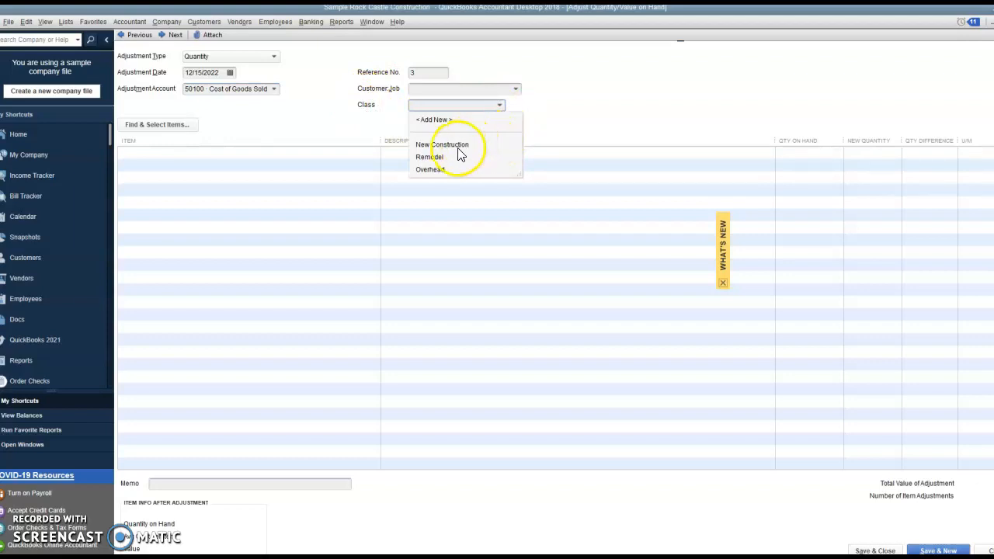
{"action": "left_click", "coordinate": [588, 100]}
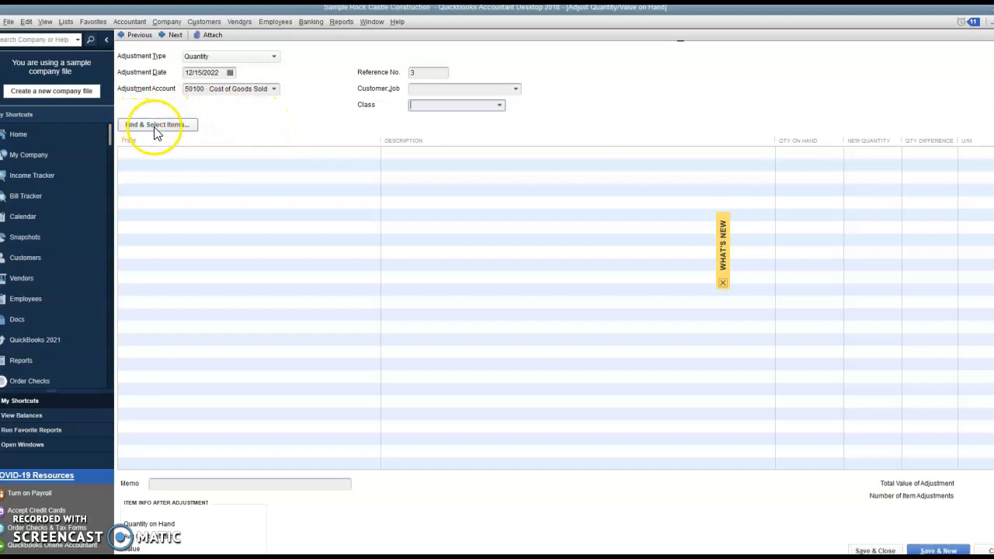
Find the inventory item Cabinets:Cabinet Pulls and add it to the adjustment.
{"action": "left_click", "coordinate": [174, 126]}
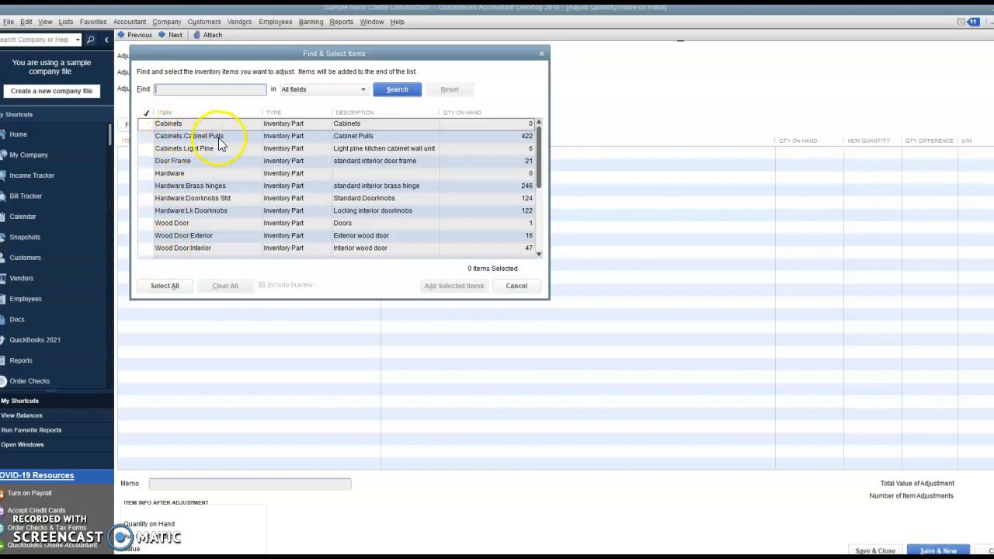
{"action": "left_click", "coordinate": [151, 137]}
{"action": "left_click", "coordinate": [150, 137]}
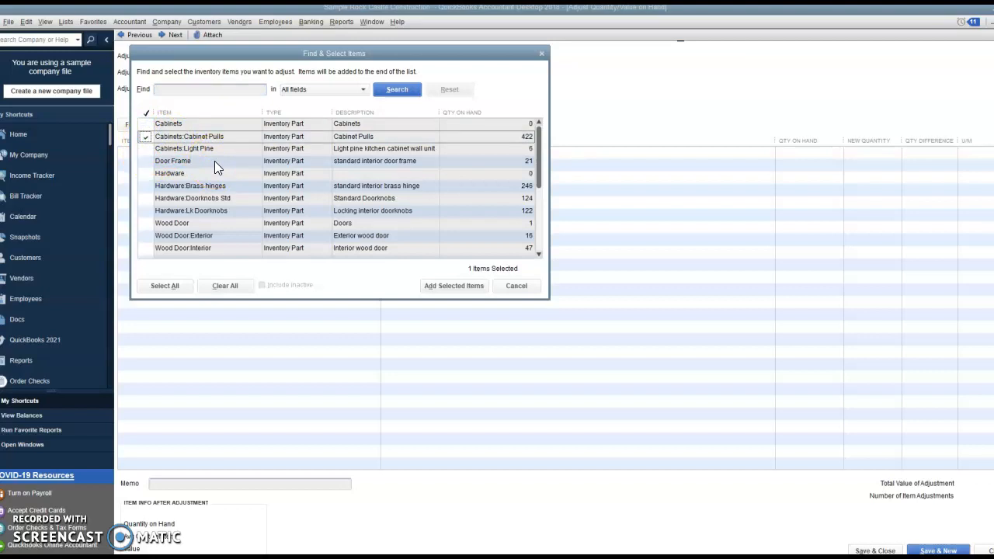
{"action": "left_click", "coordinate": [434, 286]}
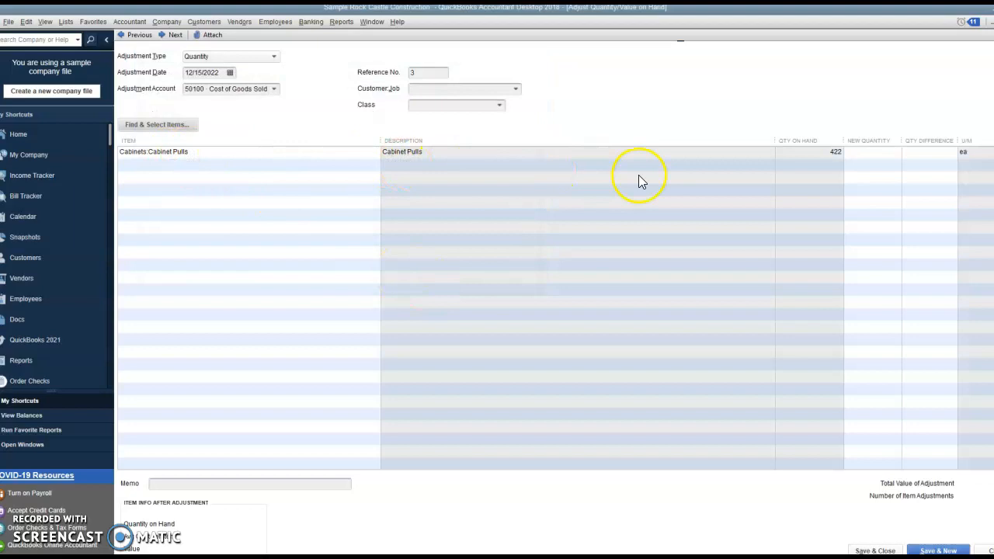
Enter a quantity difference of -1 for Cabinet Pulls.
{"action": "left_click", "coordinate": [863, 186]}
{"action": "left_click", "coordinate": [865, 148]}
{"action": "left_click", "coordinate": [885, 153]}
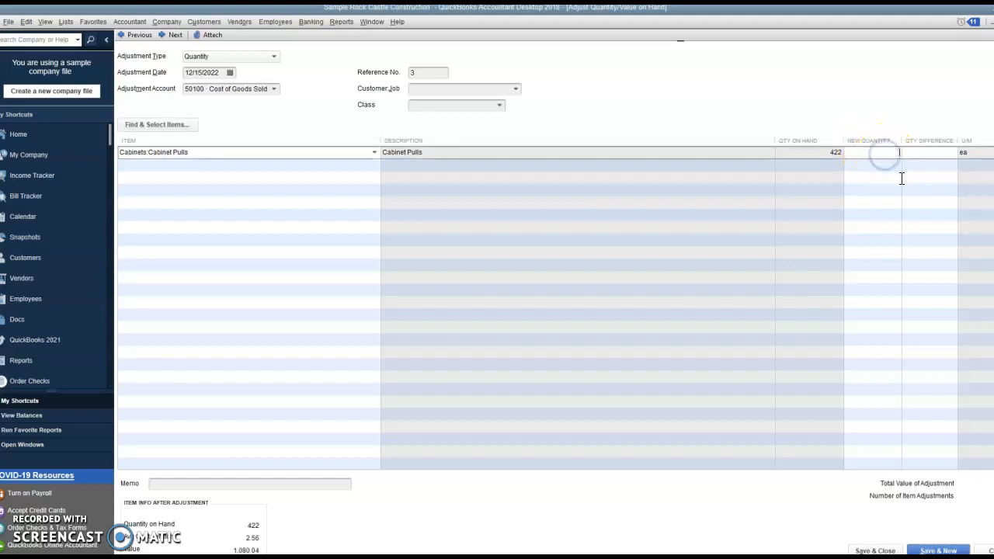
{"action": "left_click", "coordinate": [920, 153]}
{"action": "type", "text": "-1"}
{"action": "key", "text": "Tab"}
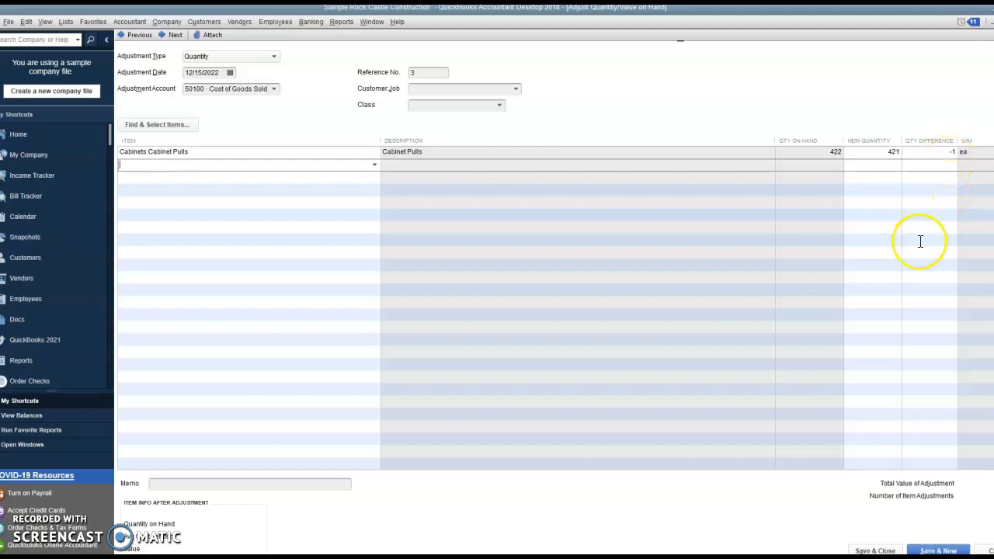
Add the memo "Broken" to the adjustment, and save and close it.
{"action": "left_click", "coordinate": [165, 482]}
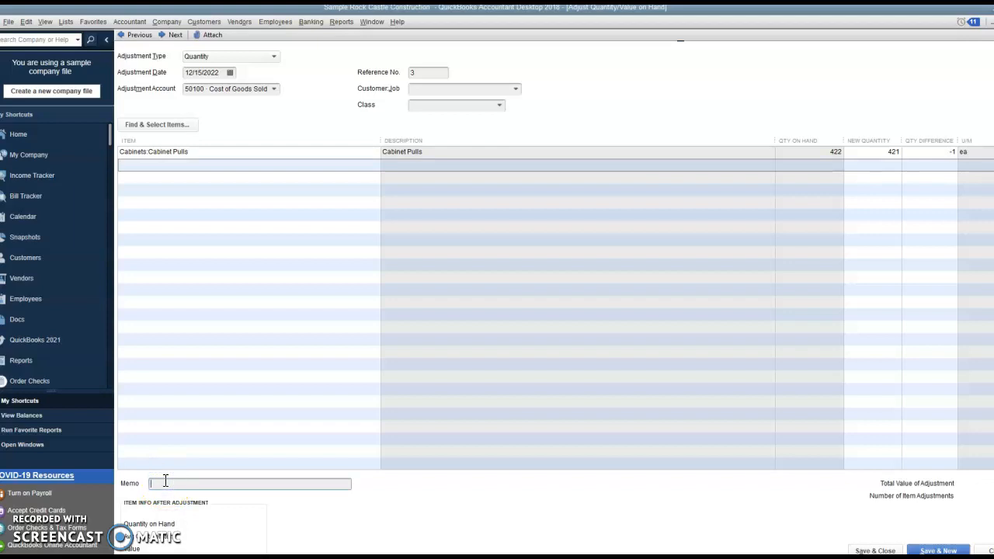
{"action": "type", "text": "Broken"}
{"action": "left_click", "coordinate": [875, 550]}
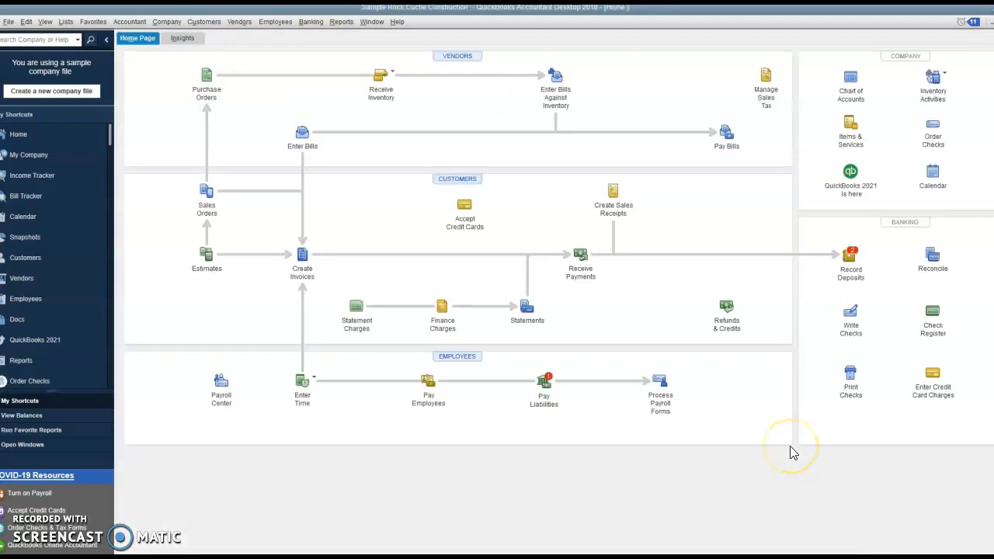
Open the Cabinet Pulls record from the item list to check its quantity on hand, and close the record.
{"action": "left_click", "coordinate": [851, 127]}
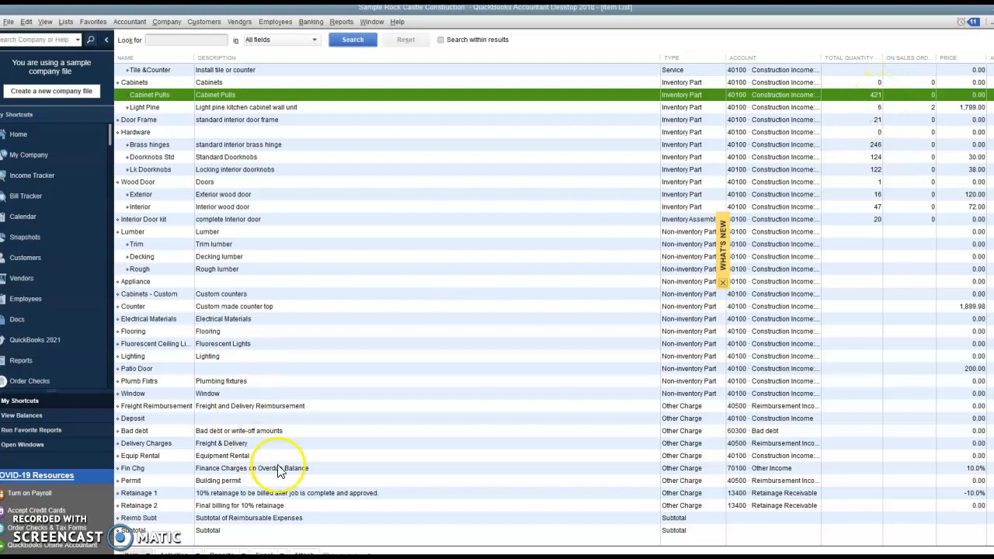
{"action": "double_click", "coordinate": [245, 94]}
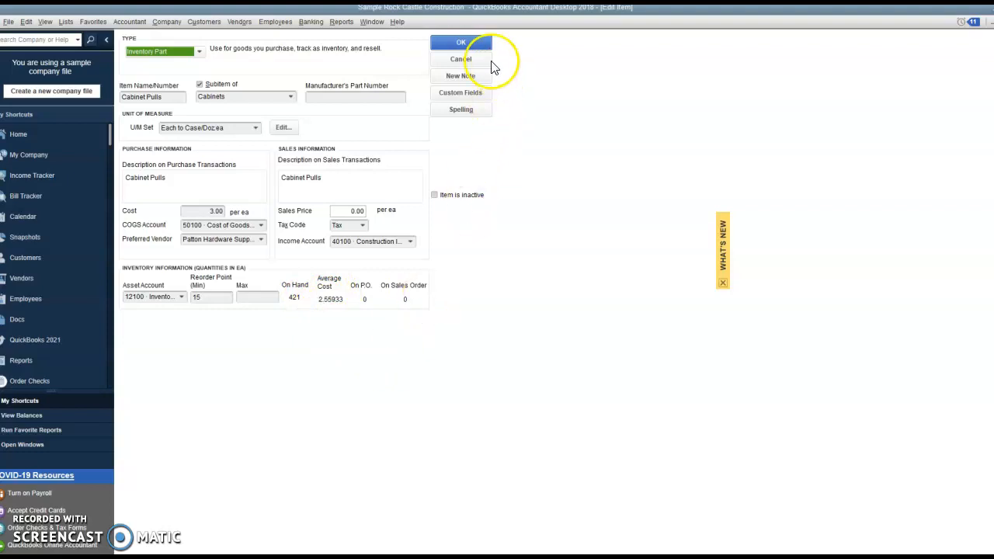
{"action": "left_click", "coordinate": [461, 45]}
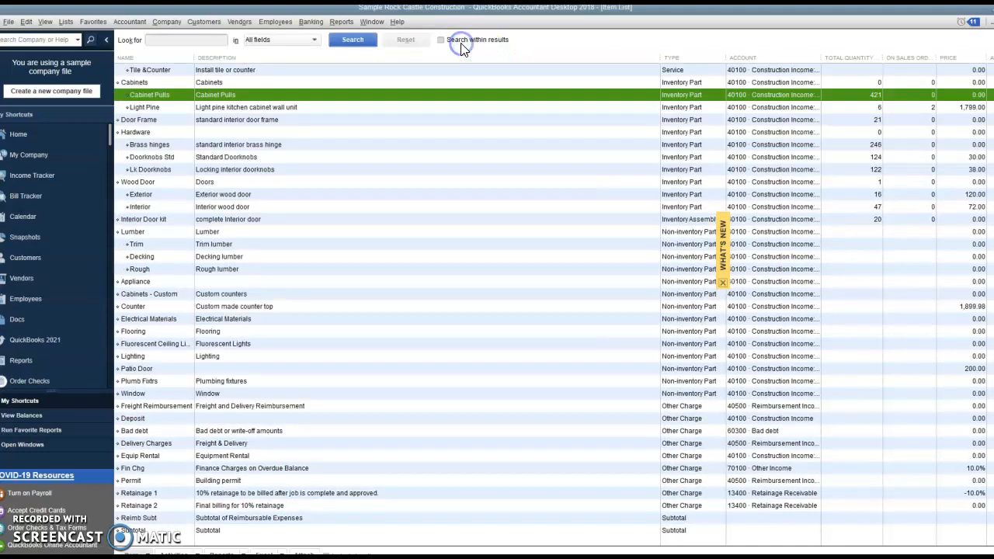